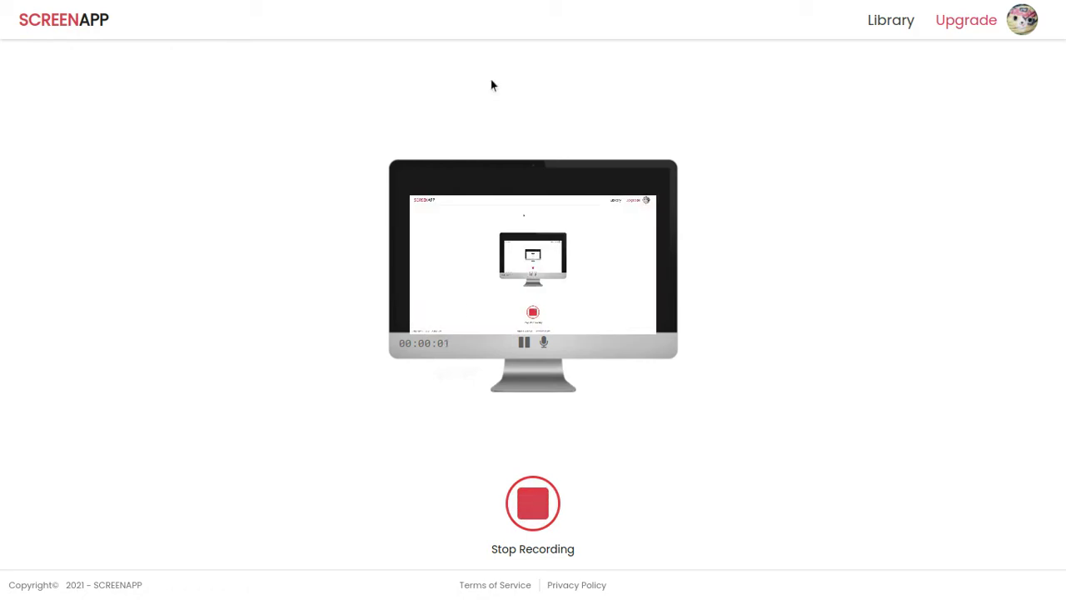
Open a new browser tab next to the recording ScreenApp tab.
left_click(212, 12)
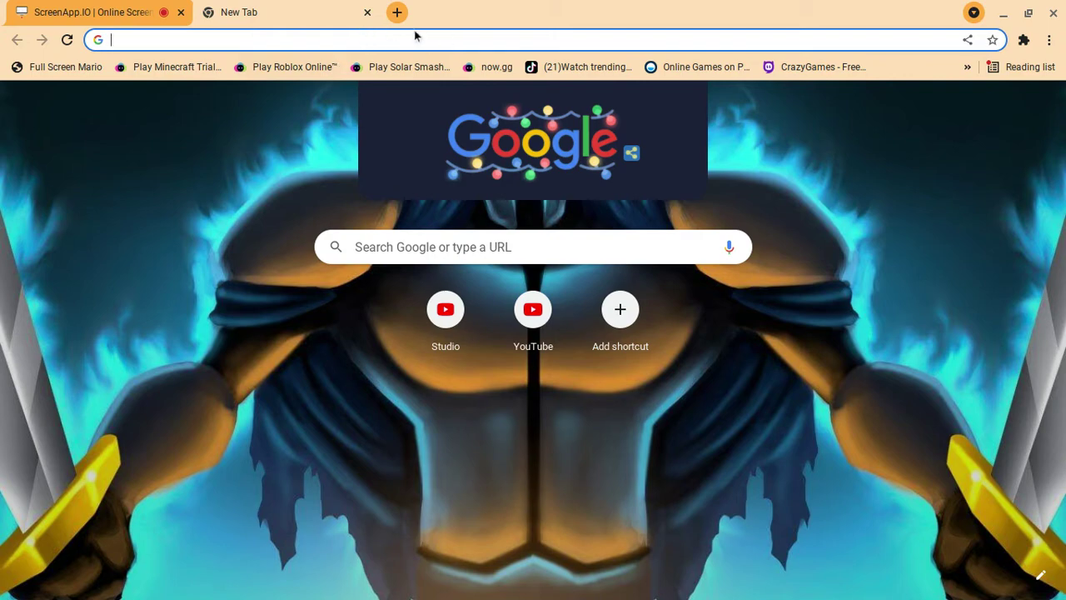
Search Google for 'now.gg looney tunes' and open the Looney Tunes World of Mayhem result.
type("now.gg lo")
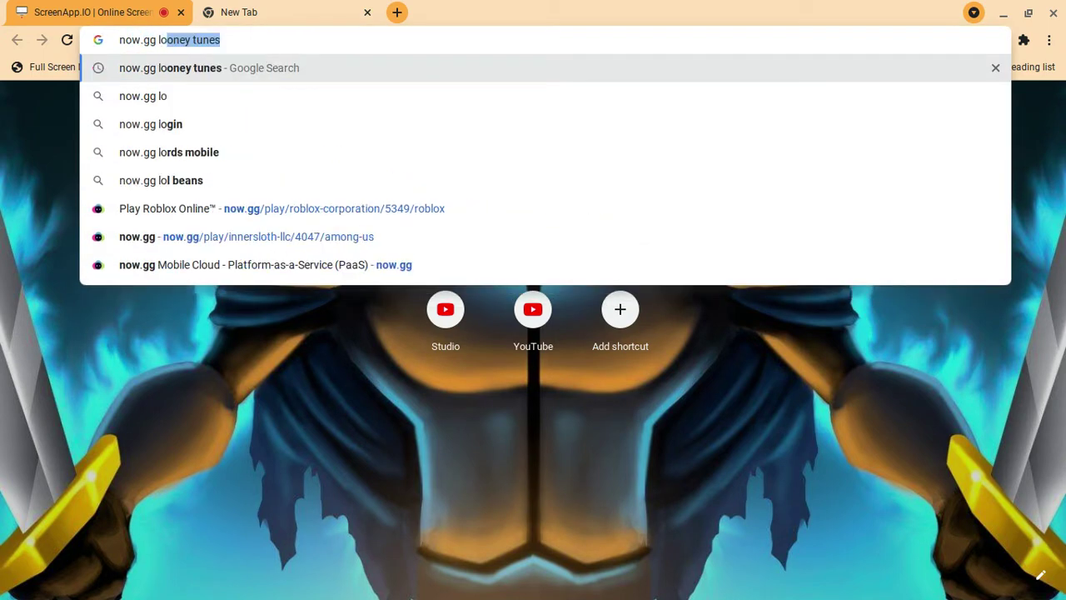
type("on")
key("Return")
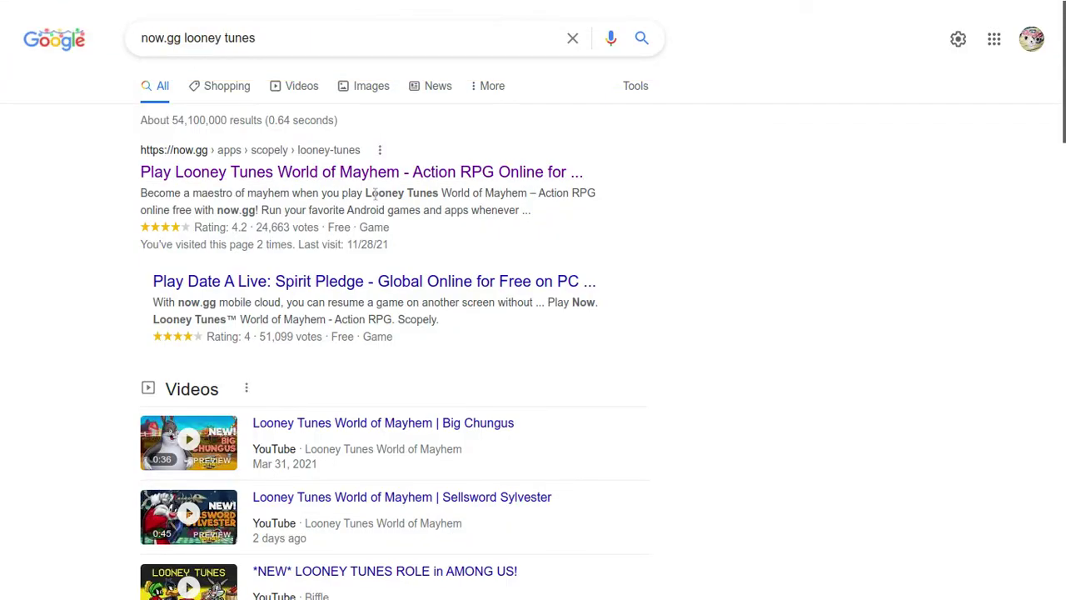
left_click(369, 175)
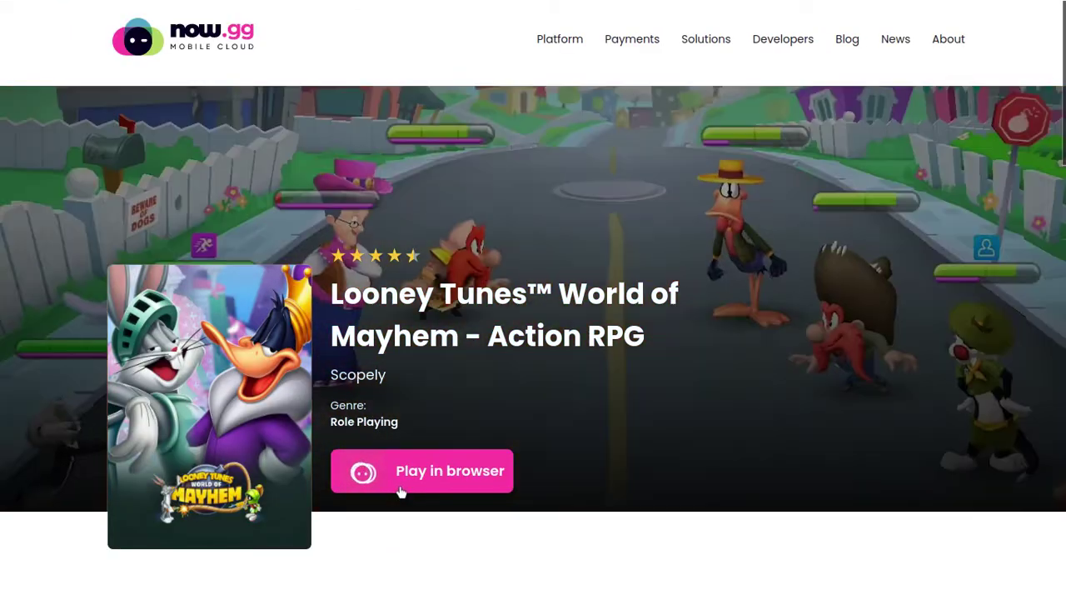
Launch Looney Tunes World of Mayhem in the browser, skipping the pre-game ad.
left_click(400, 493)
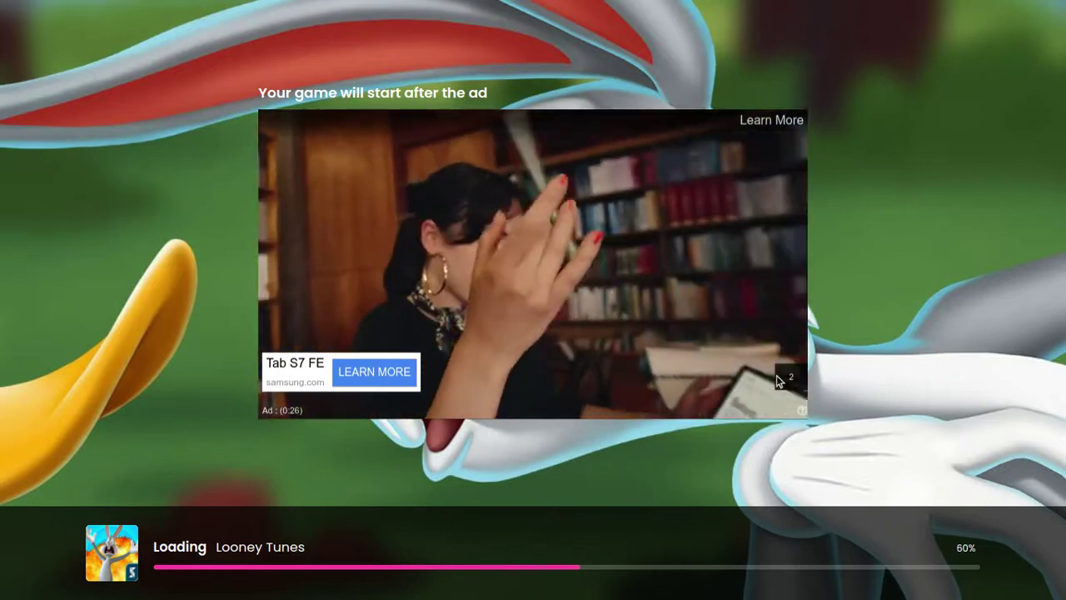
left_click(776, 375)
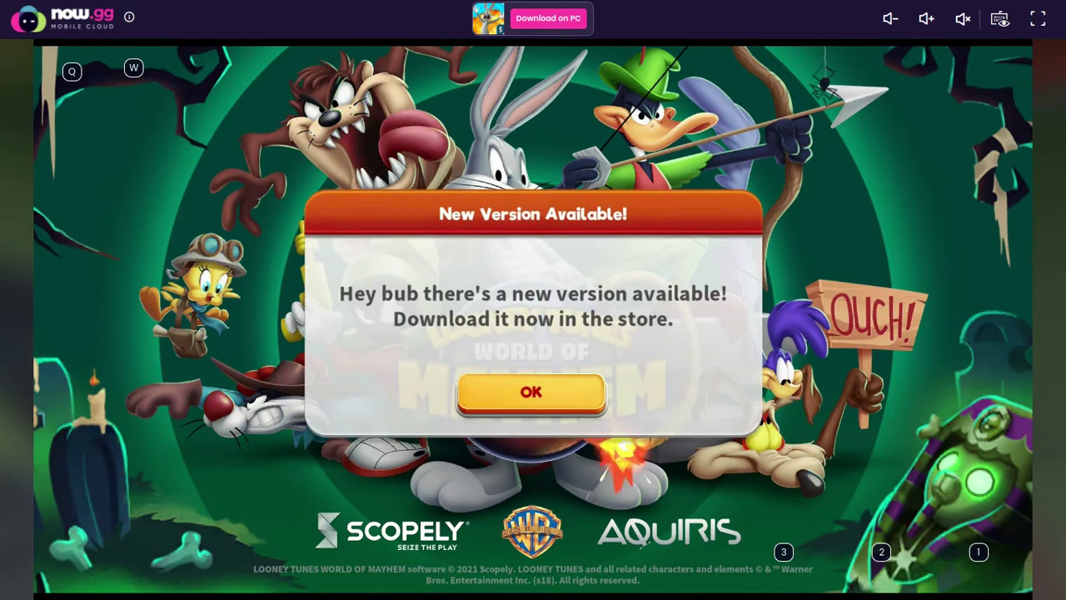
Accept the update notice, begin Google Play sign-in, then return to the ScreenApp tab.
left_click(575, 386)
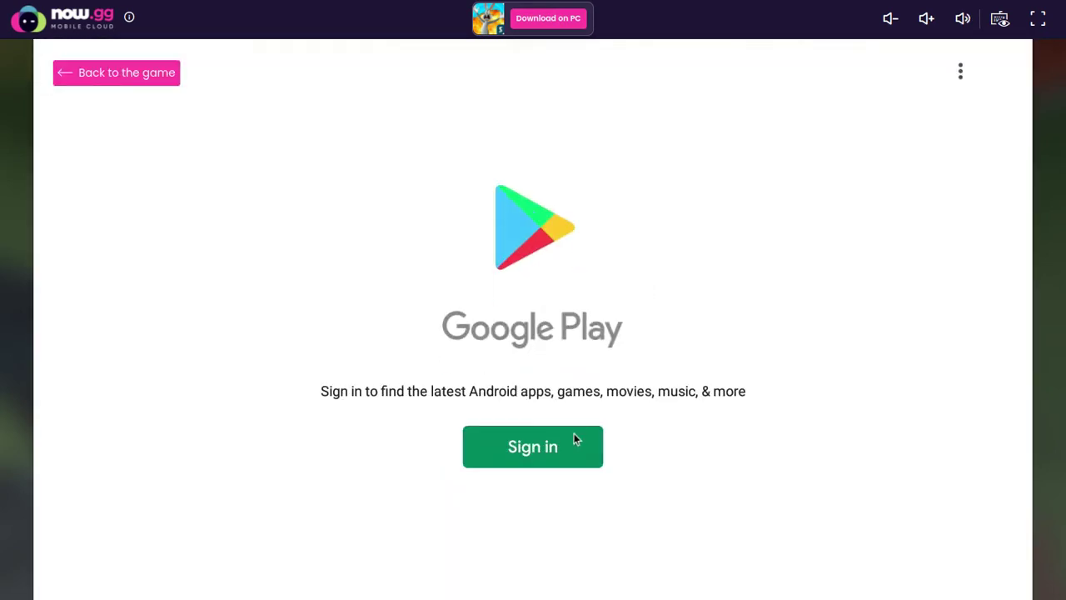
left_click(574, 439)
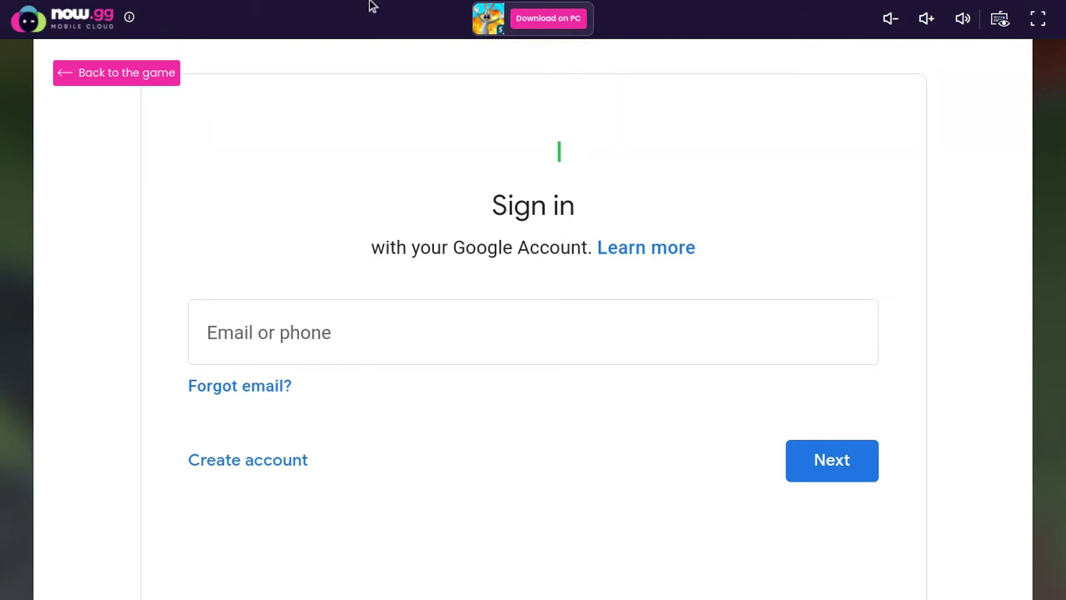
mouse_move(369, 5)
left_click(94, 8)
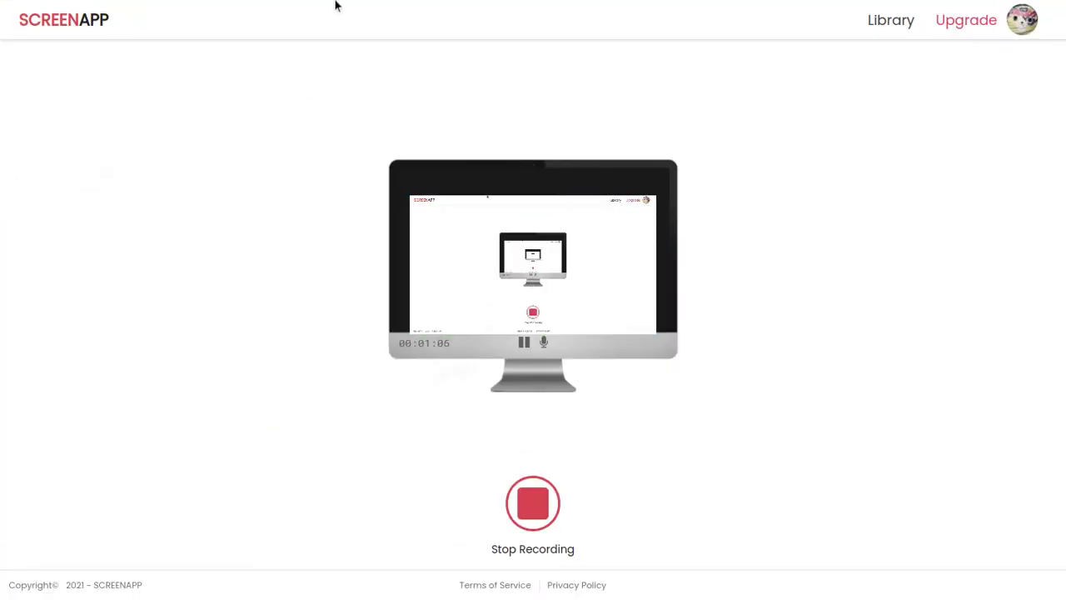
Return to the Looney Tunes tab showing its Google Play update listing.
left_click(283, 10)
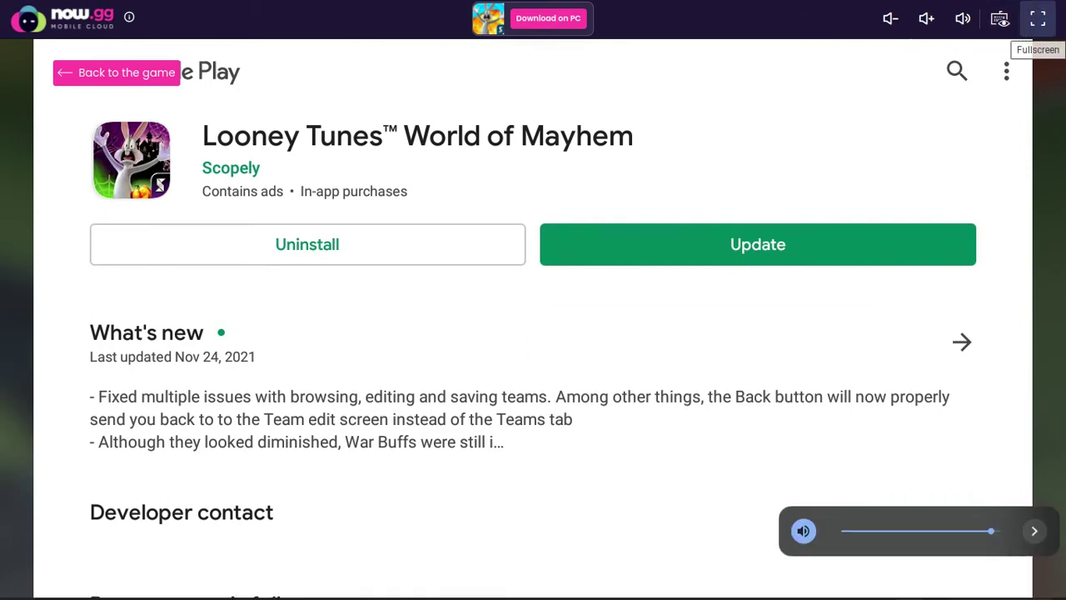
Put the now.gg emulator in fullscreen and open Google Play's app search.
left_click(1031, 32)
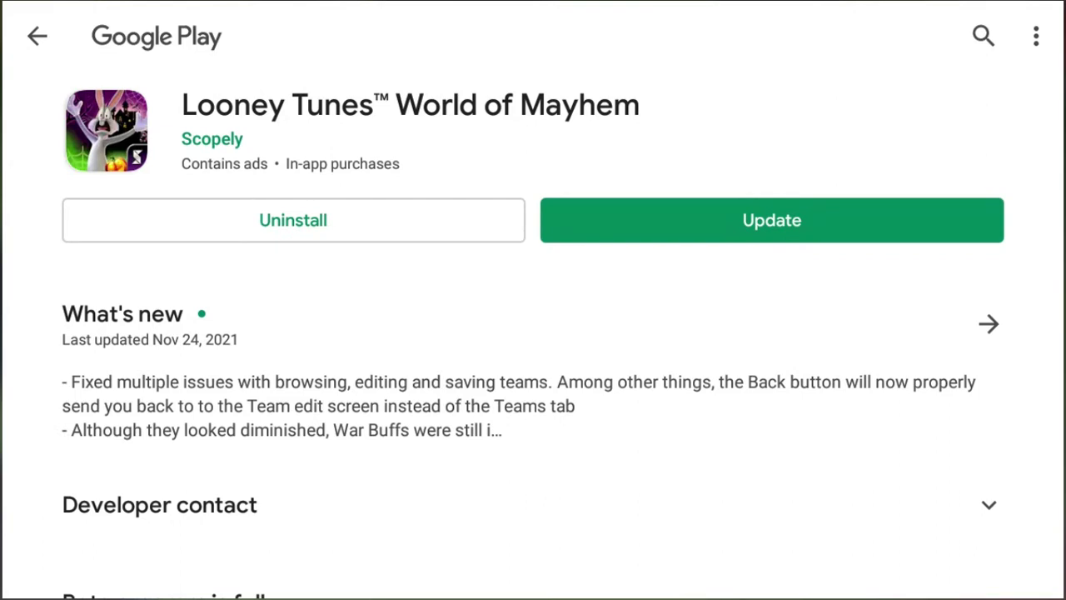
left_click(983, 36)
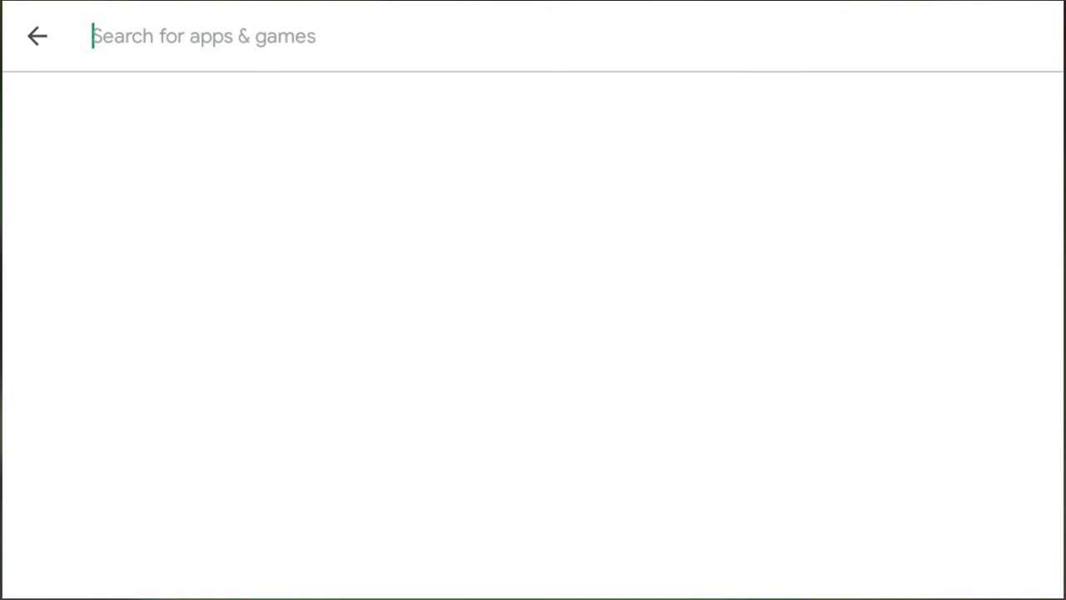
Search Google Play for 'brawl stars', correcting the typos.
type("bra")
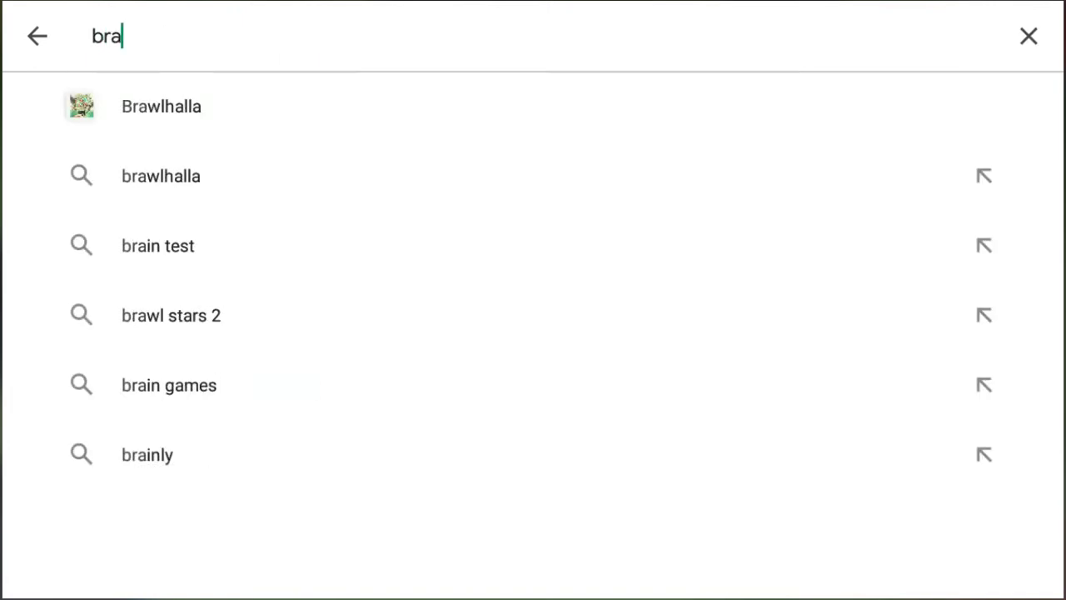
type("r")
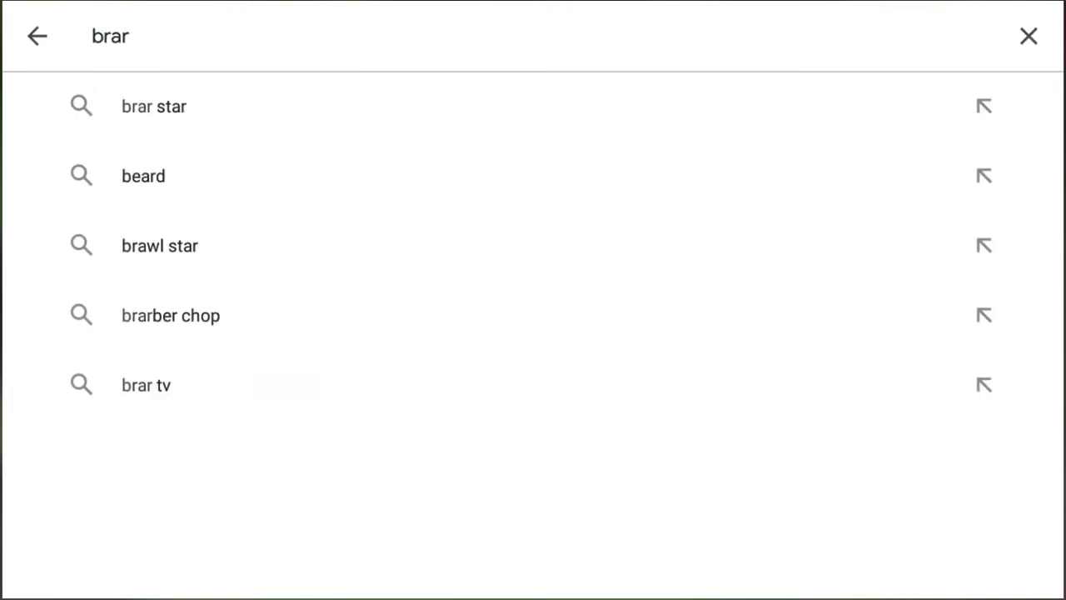
key("BackSpace")
type("wk")
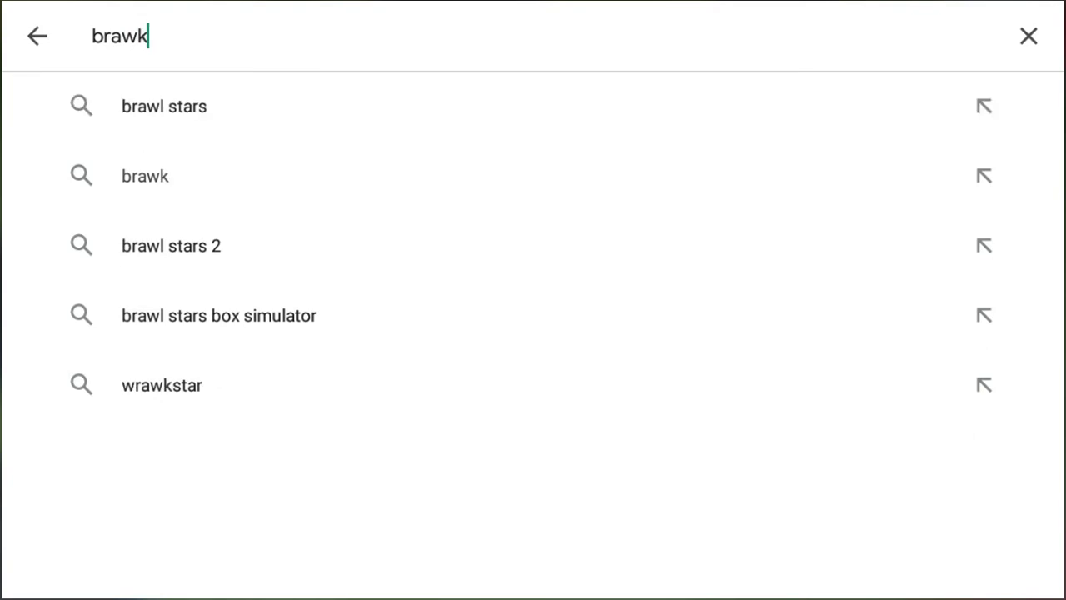
key("BackSpace")
type("l ")
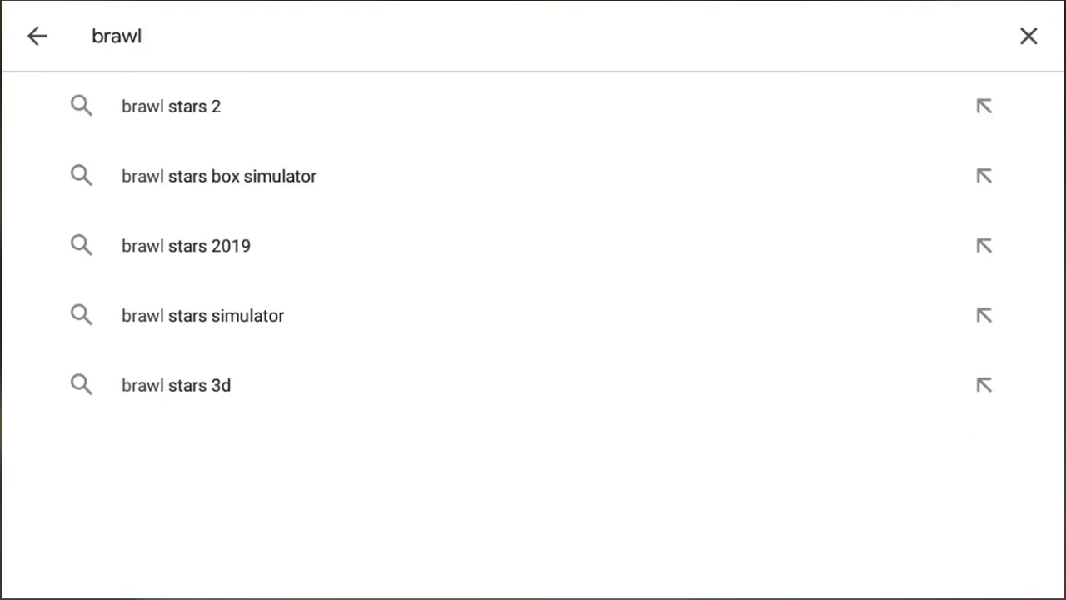
type("stars")
key("Return")
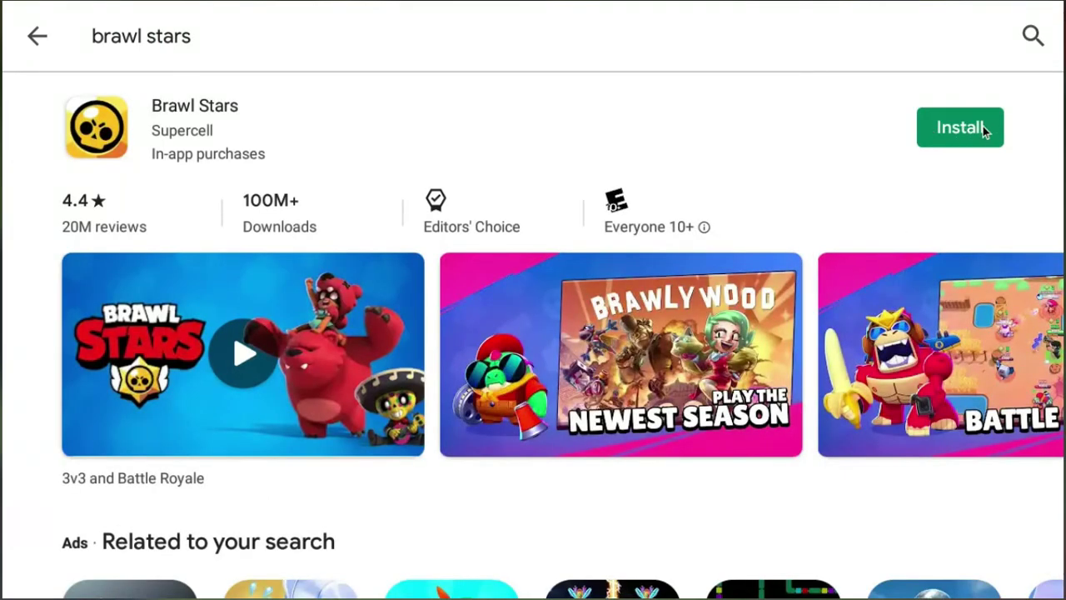
Install Brawl Stars, continuing the account setup and skipping the payment options.
left_click(982, 126)
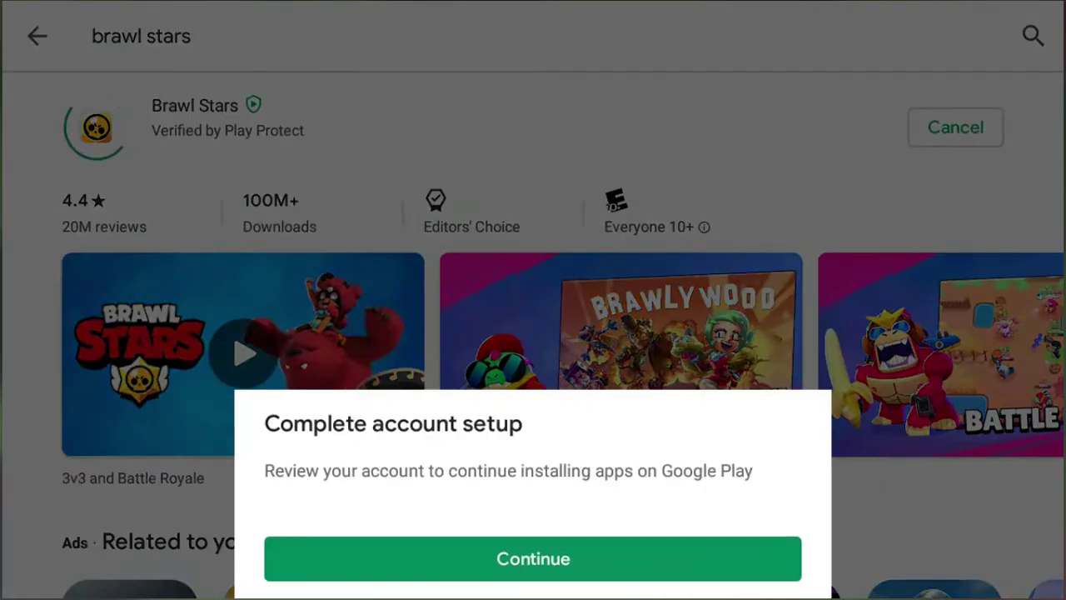
left_click(558, 564)
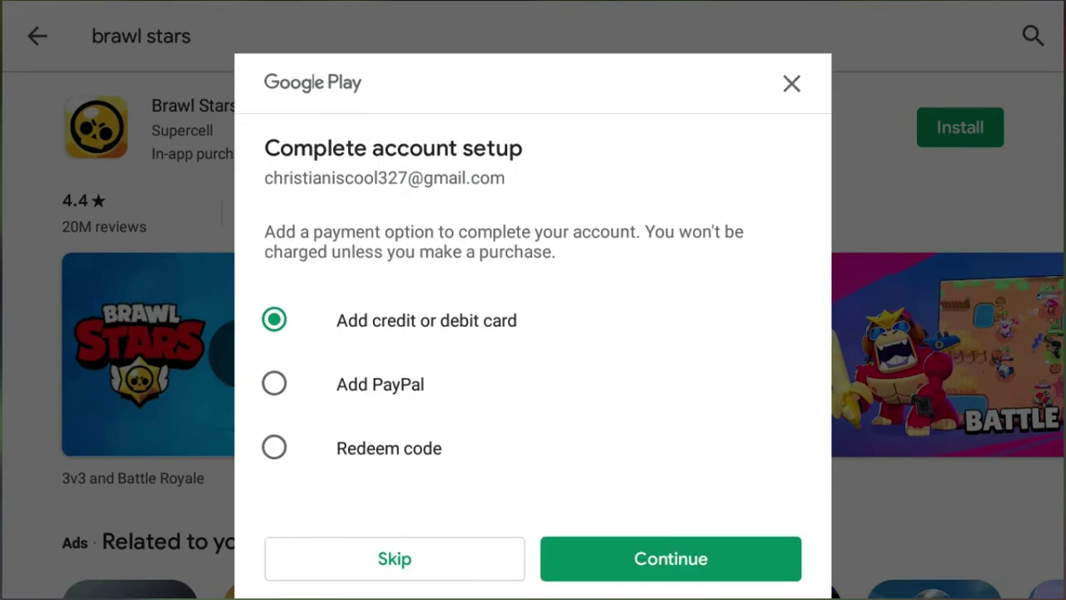
left_click(395, 558)
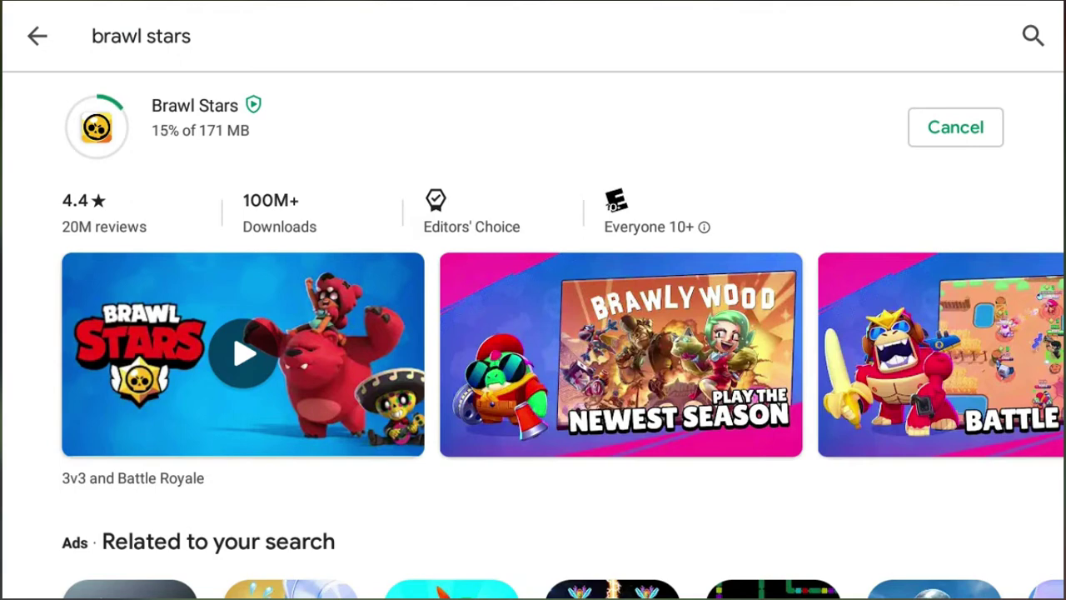
Scroll through the Brawl Stars listing's related apps while the download continues.
scroll(561, 334, "down", 1)
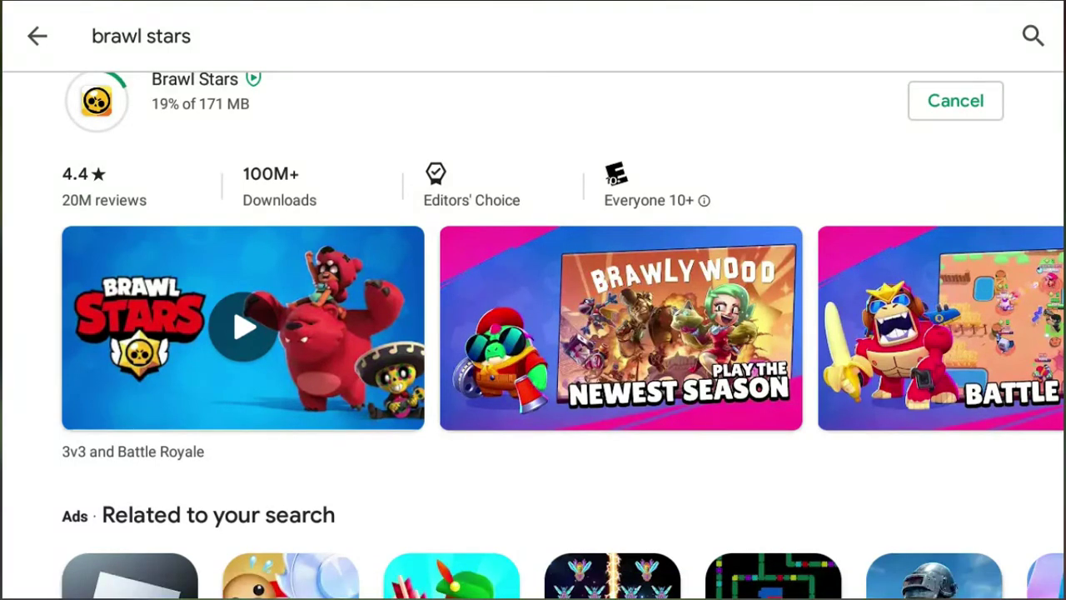
scroll(561, 335, "down", 3)
scroll(561, 335, "down", 1)
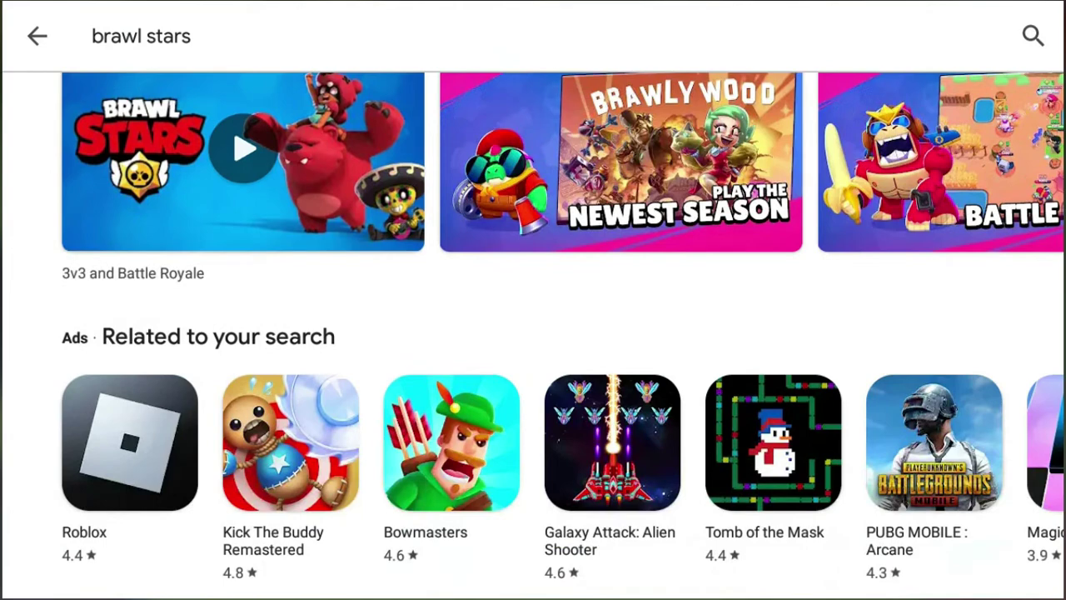
scroll(562, 335, "up", 2)
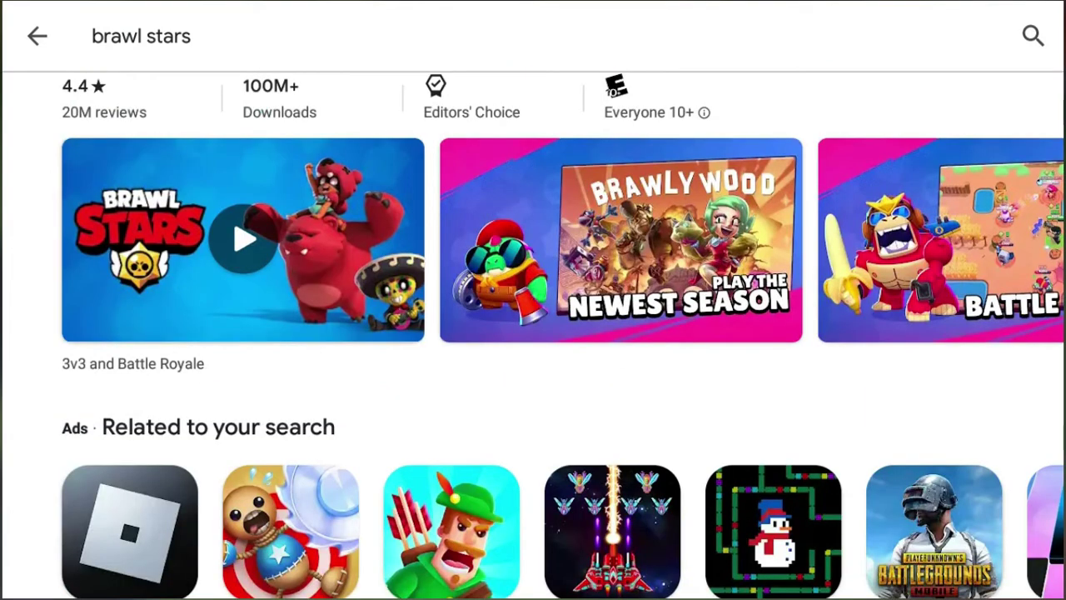
scroll(533, 333, "down", 2)
scroll(533, 333, "down", 3)
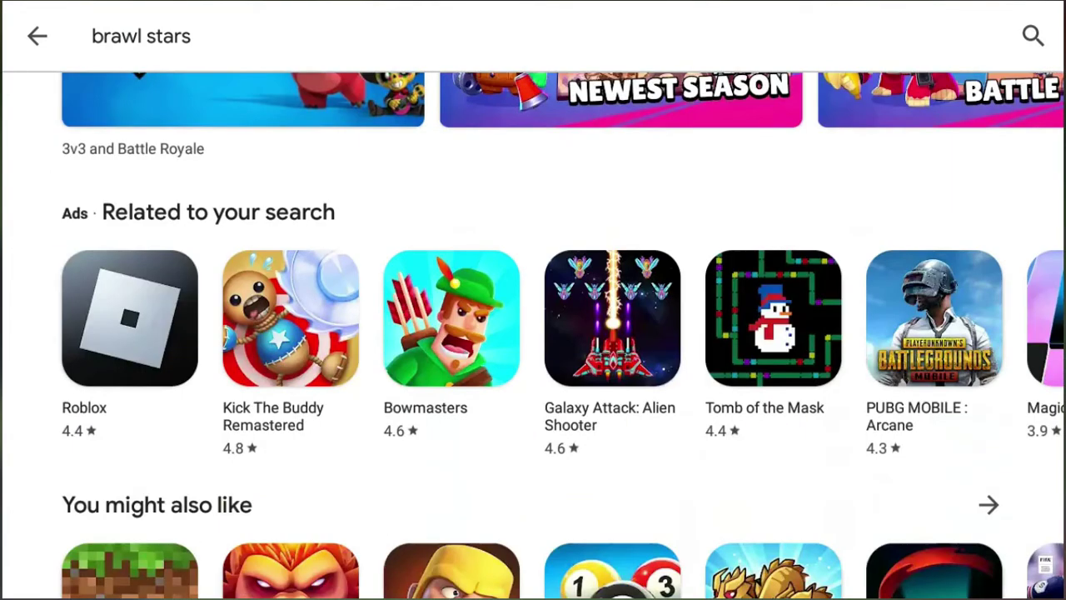
scroll(533, 333, "down", 2)
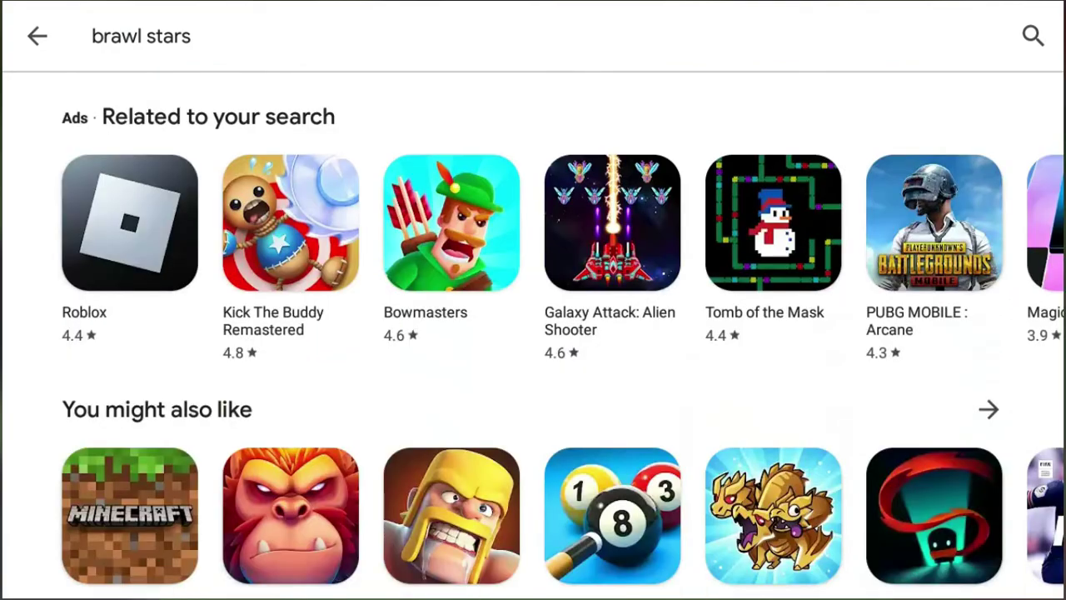
scroll(533, 333, "up", 1)
scroll(533, 333, "up", 6)
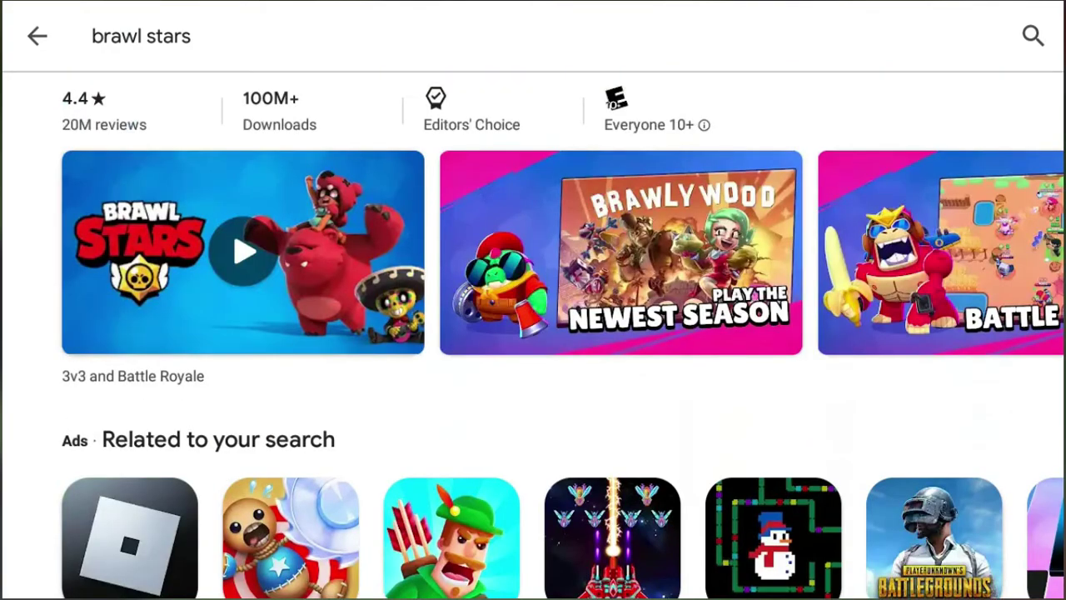
scroll(533, 333, "up", 2)
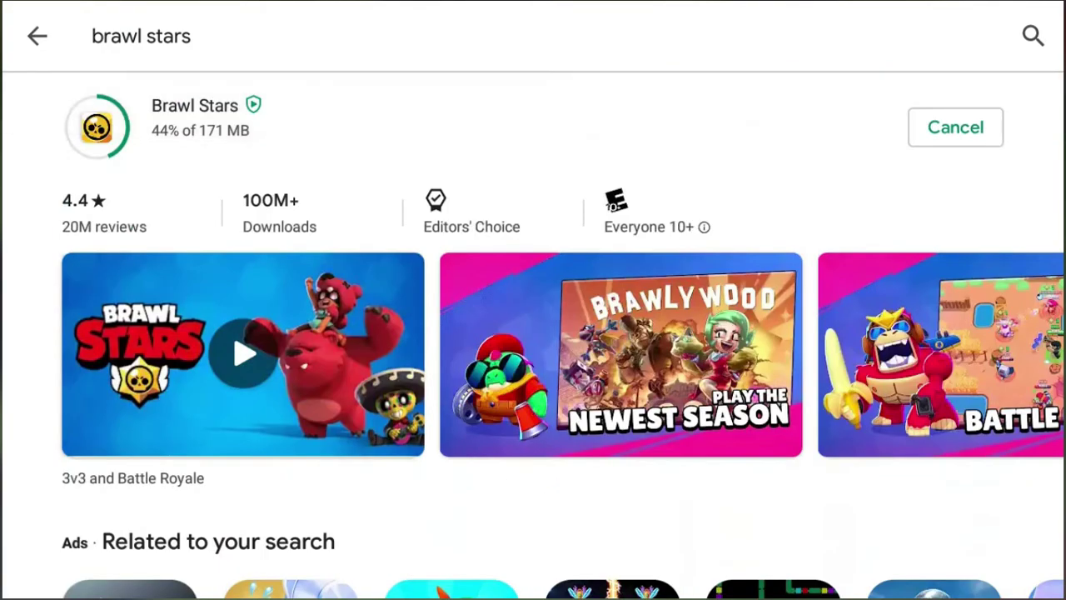
scroll(533, 333, "up", 2)
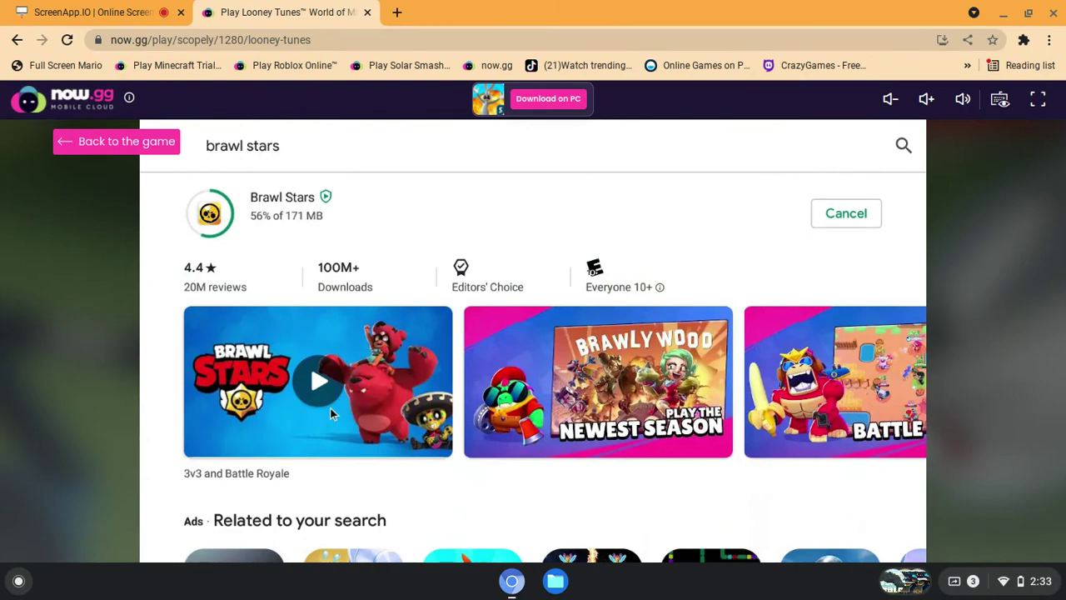
Scroll the Play Store listing, then open and dismiss Chrome's three-dot menu.
scroll(329, 407, "down", 3)
scroll(329, 406, "up", 3)
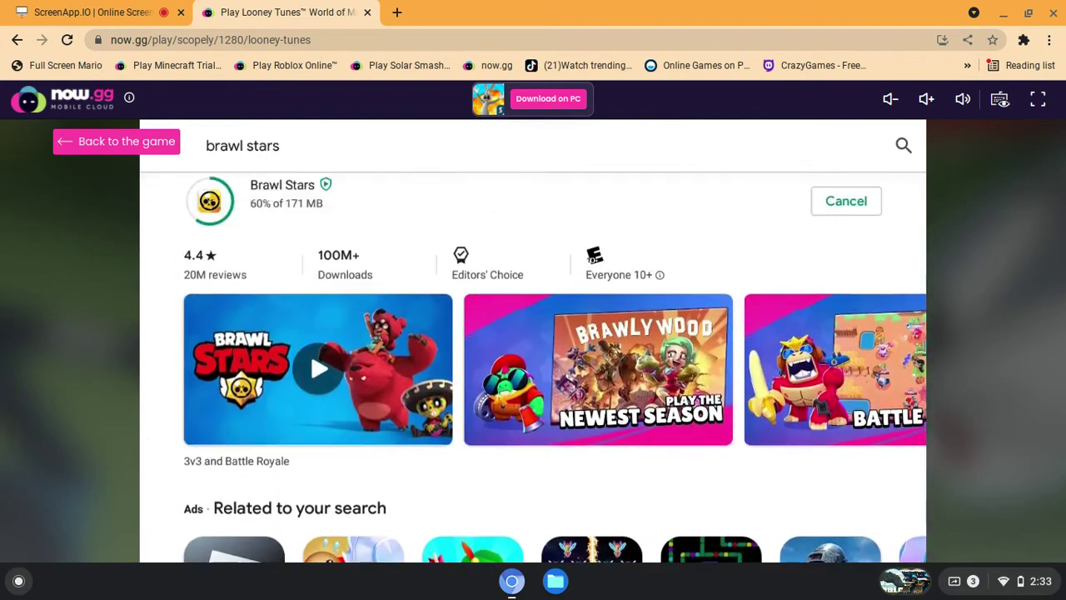
scroll(555, 366, "down", 3)
scroll(533, 366, "up", 3)
scroll(533, 366, "down", 3)
scroll(533, 366, "up", 3)
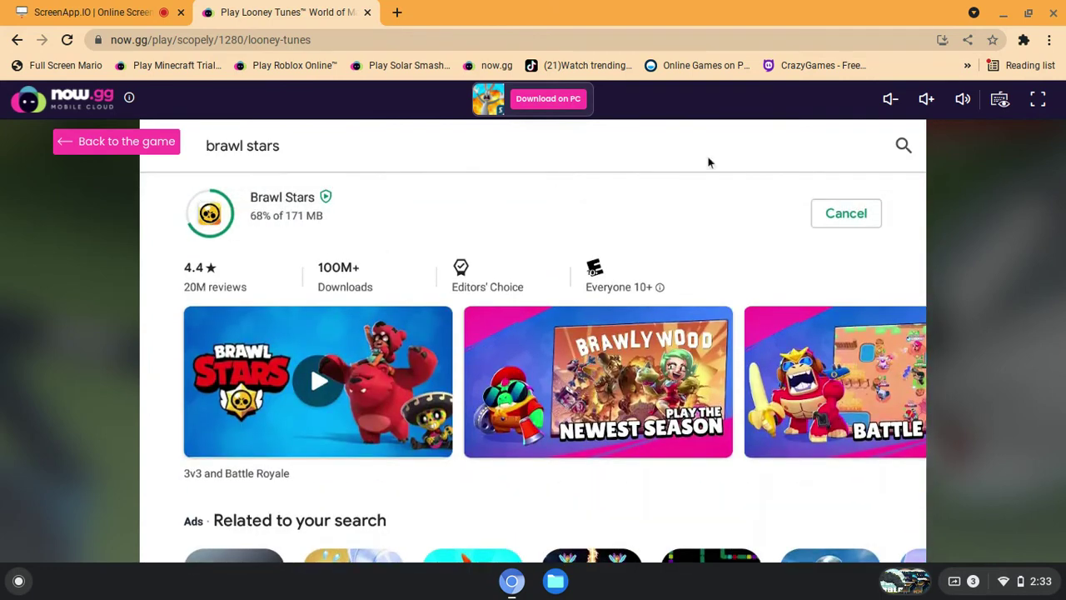
left_click(1049, 41)
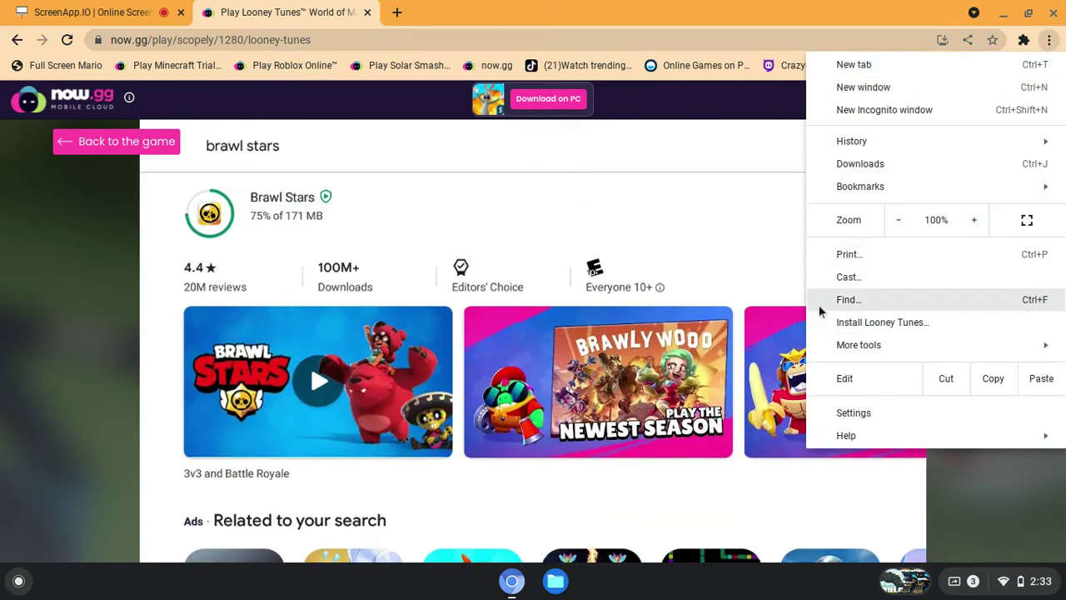
left_click(705, 258)
Open the ChromeOS app launcher expanded to the full app grid.
left_click(2, 588)
left_click(212, 380)
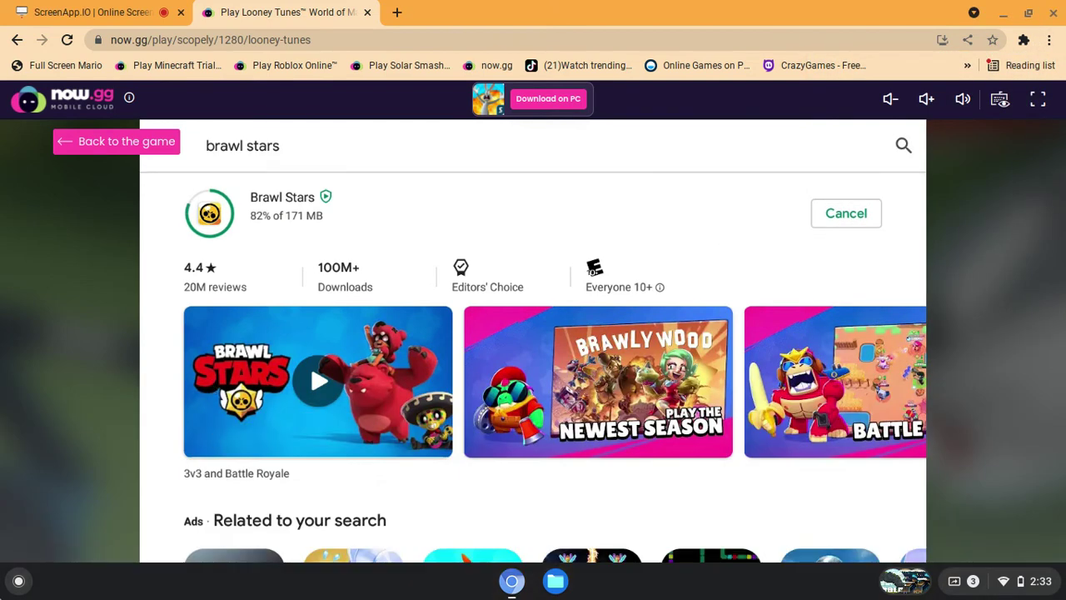
left_click(19, 580)
scroll(118, 524, "down", 1)
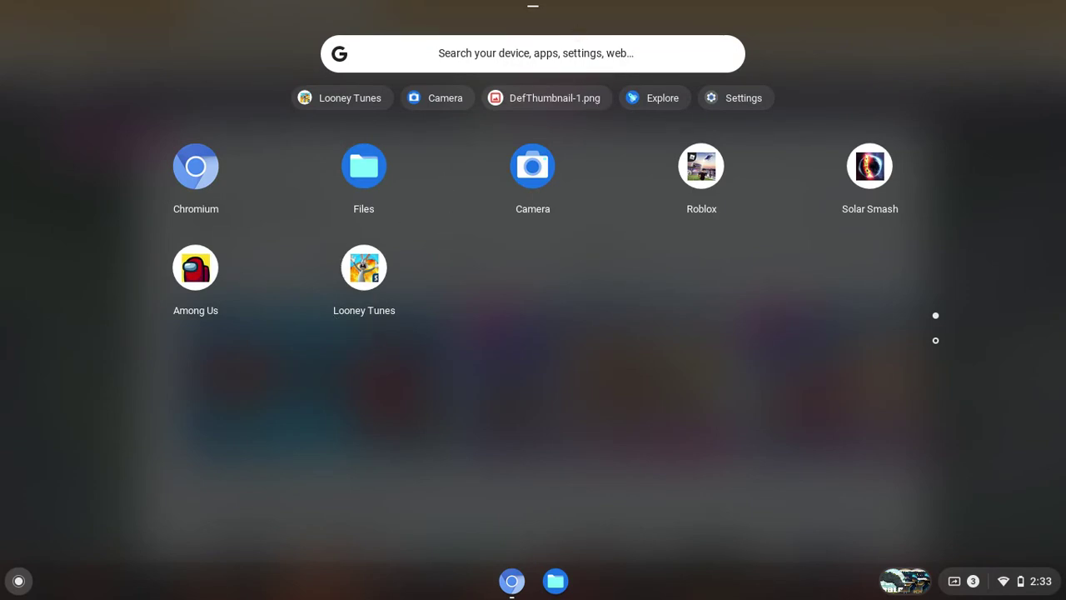
Close the ChromeOS launcher to return to the Brawl Stars download on the Play Store.
left_click(533, 7)
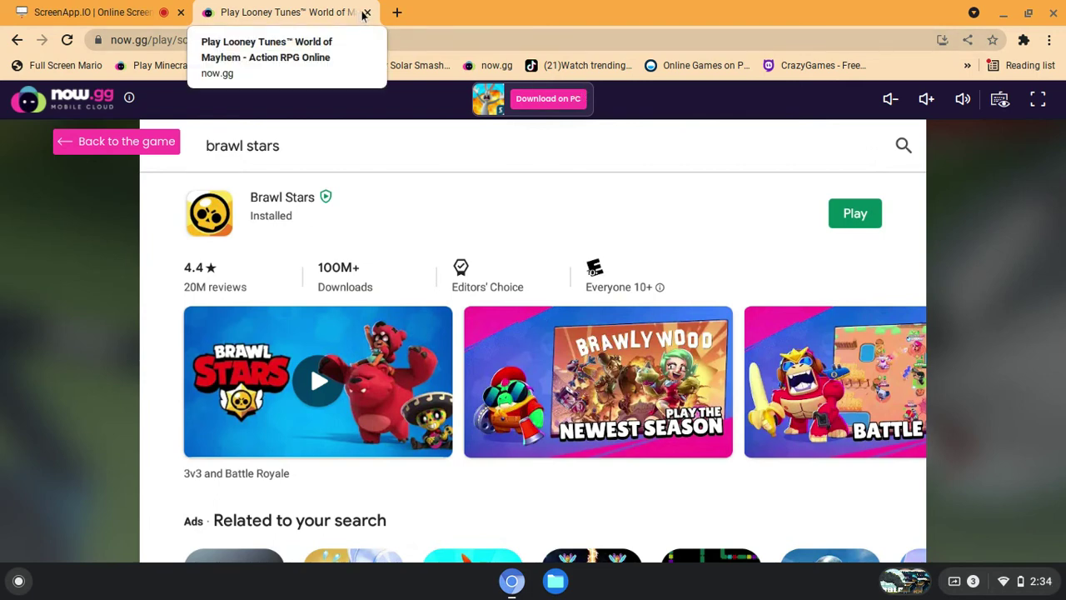
Launch the Looney Tunes app from the ChromeOS launcher, then close its window.
left_click(11, 585)
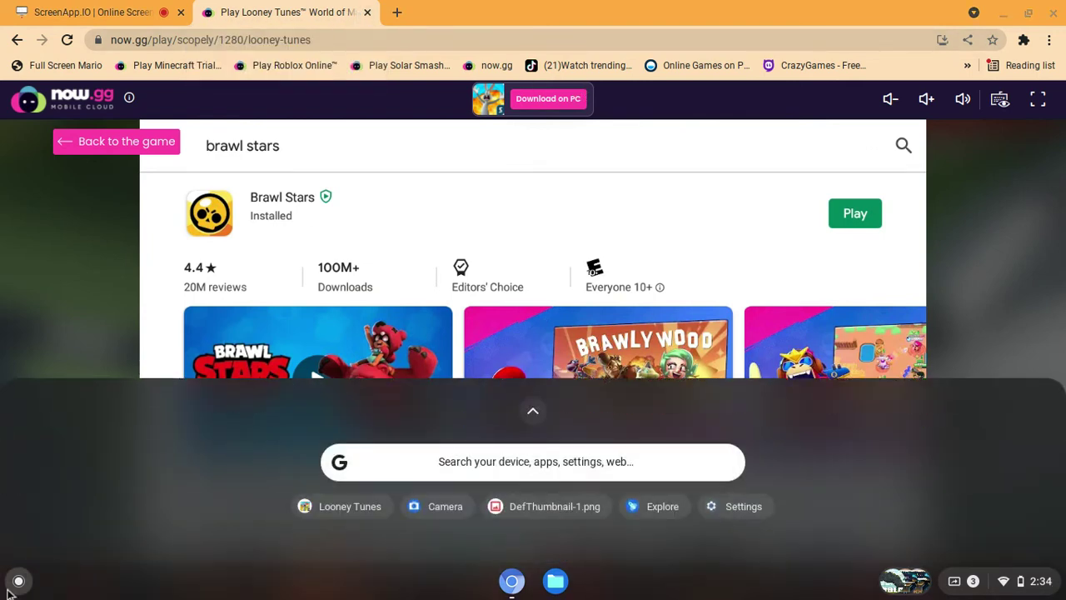
left_click(374, 510)
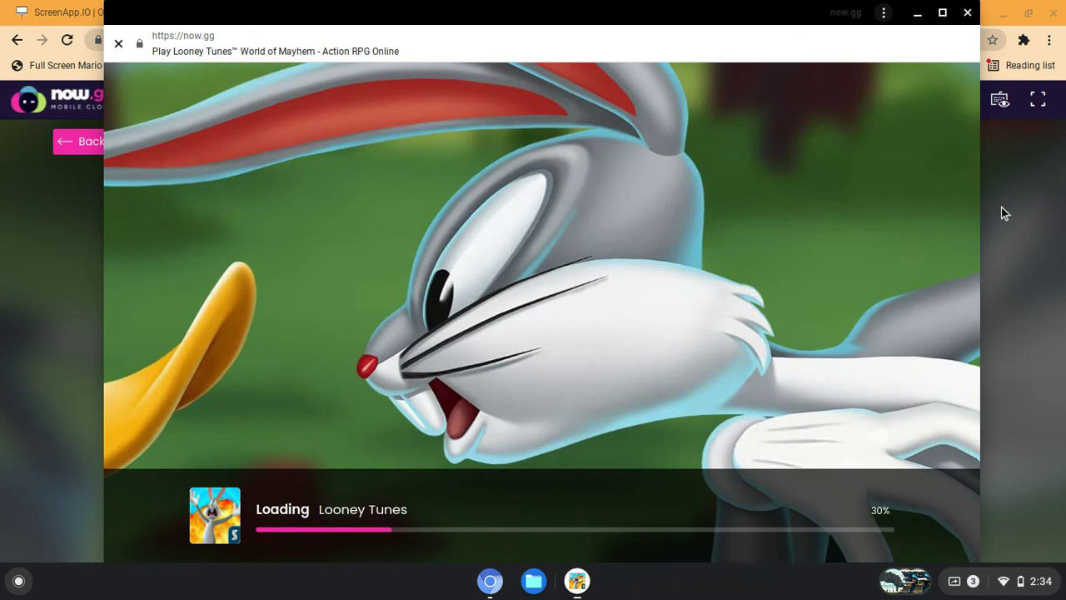
left_click(968, 14)
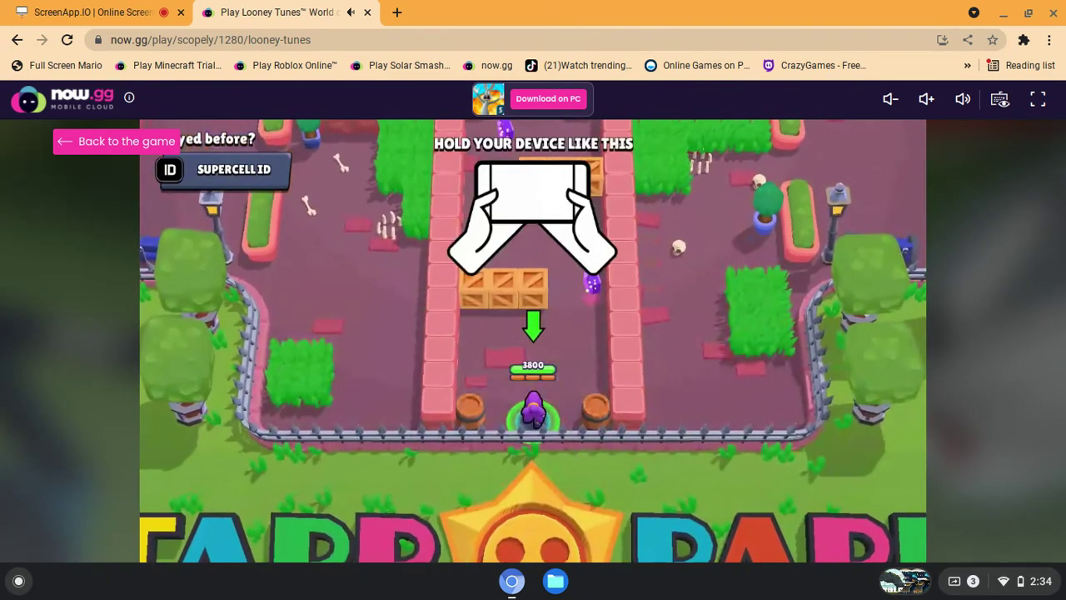
Walk the brawler up the tutorial lane and to the right with the W and D keys.
key("w")
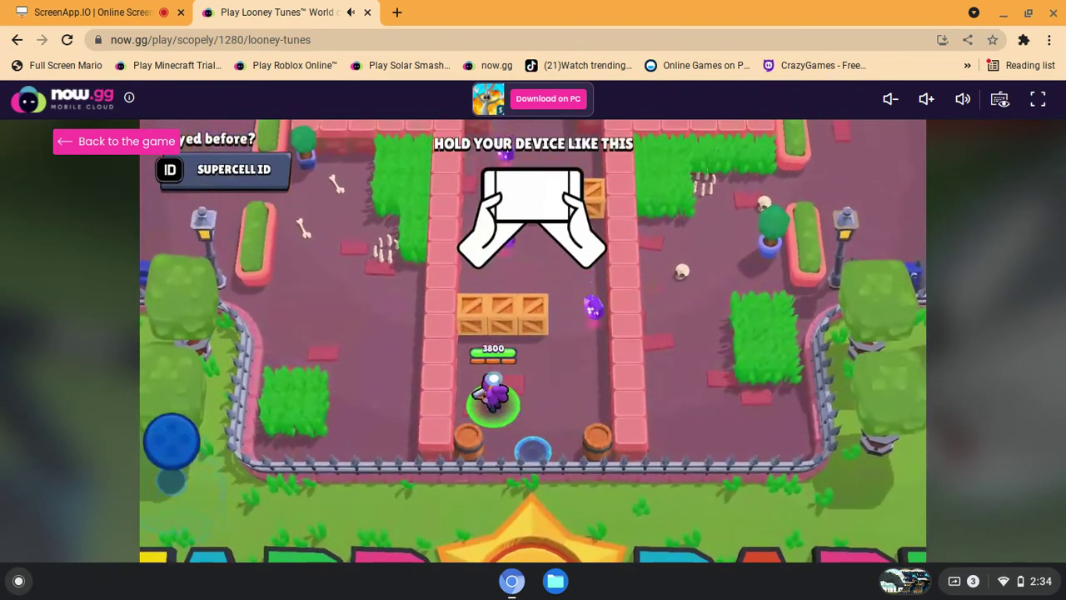
key("w")
key("d")
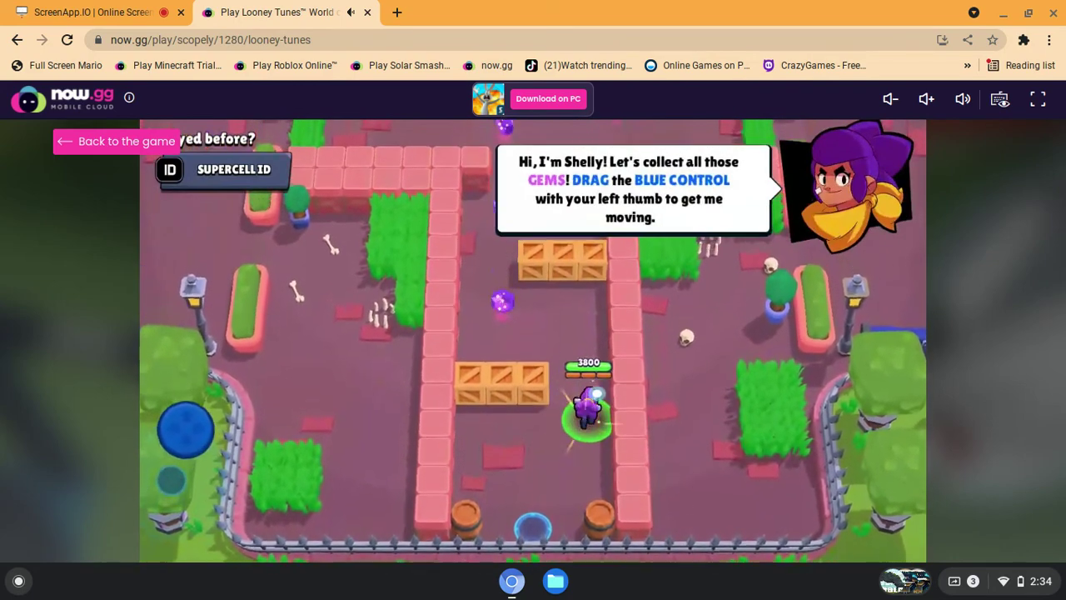